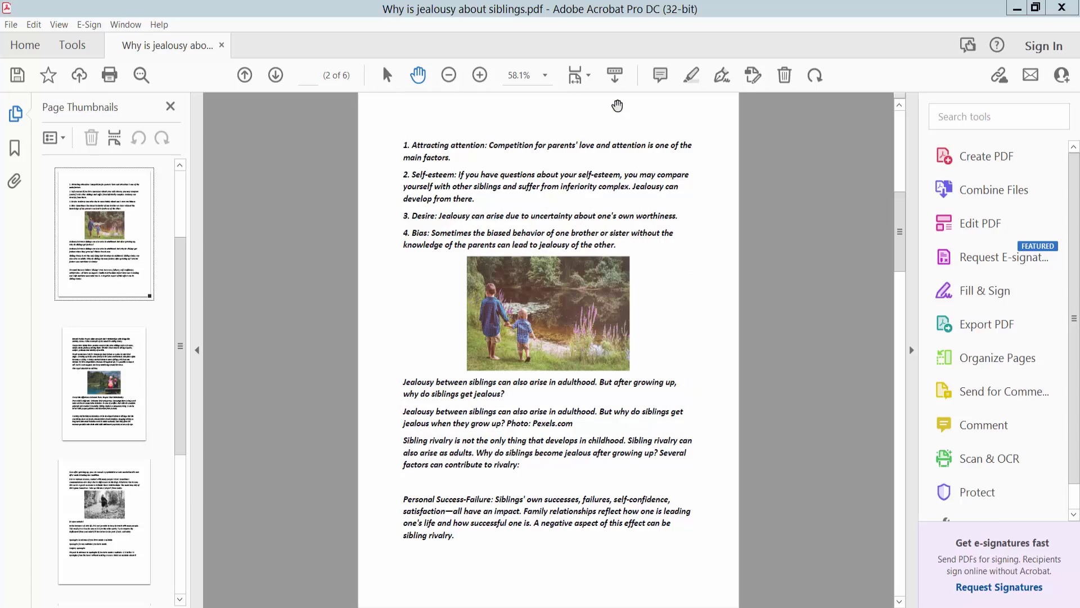
scroll(666, 230, down, 3)
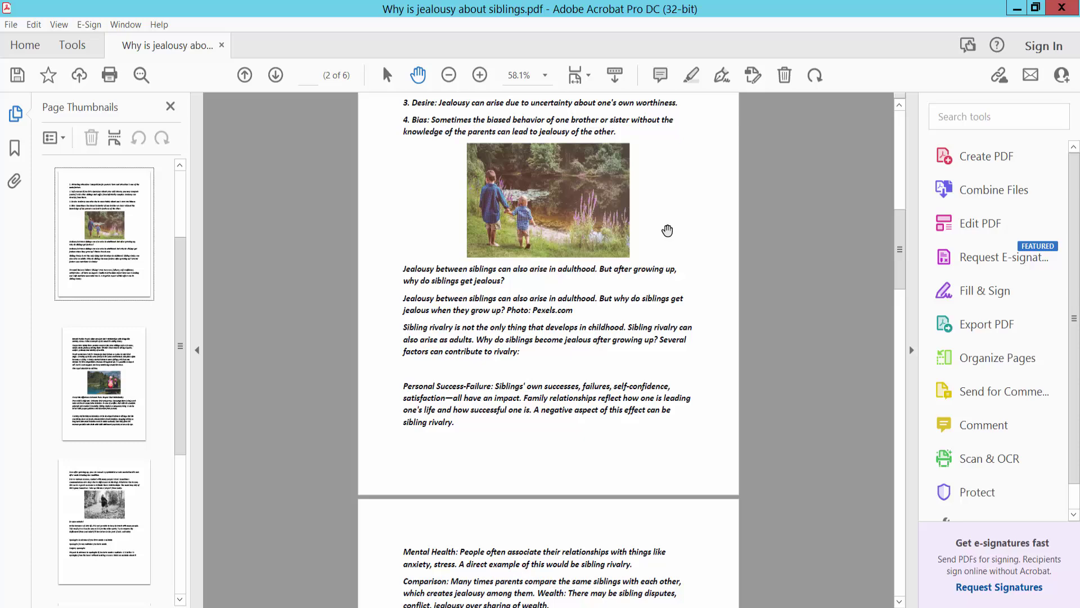
scroll(666, 231, up, 3)
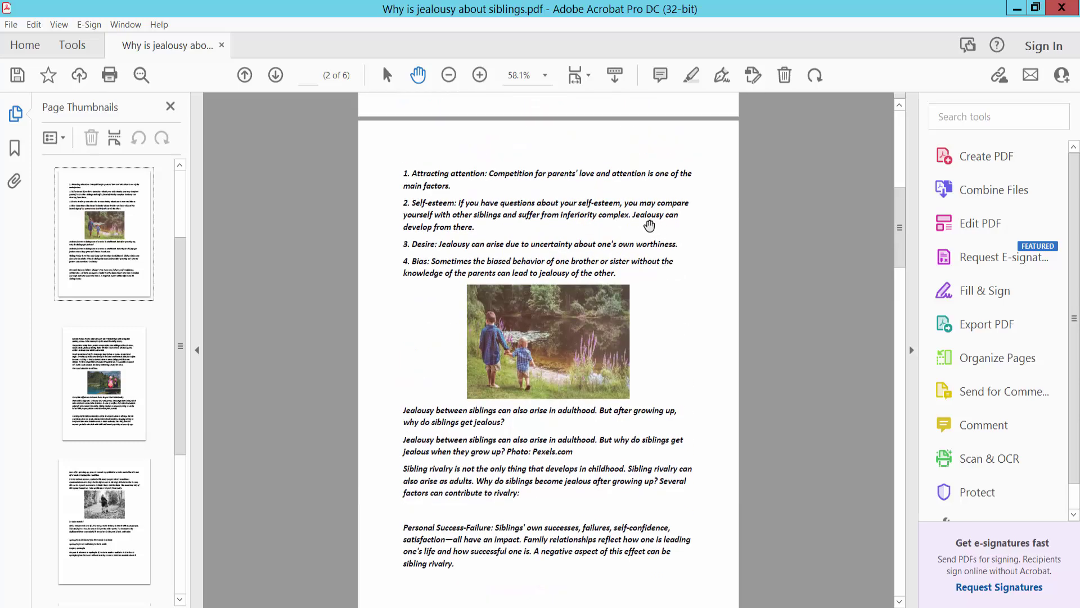
Reach the Organize Pages tool's More menu from the Tools centre
click(76, 47)
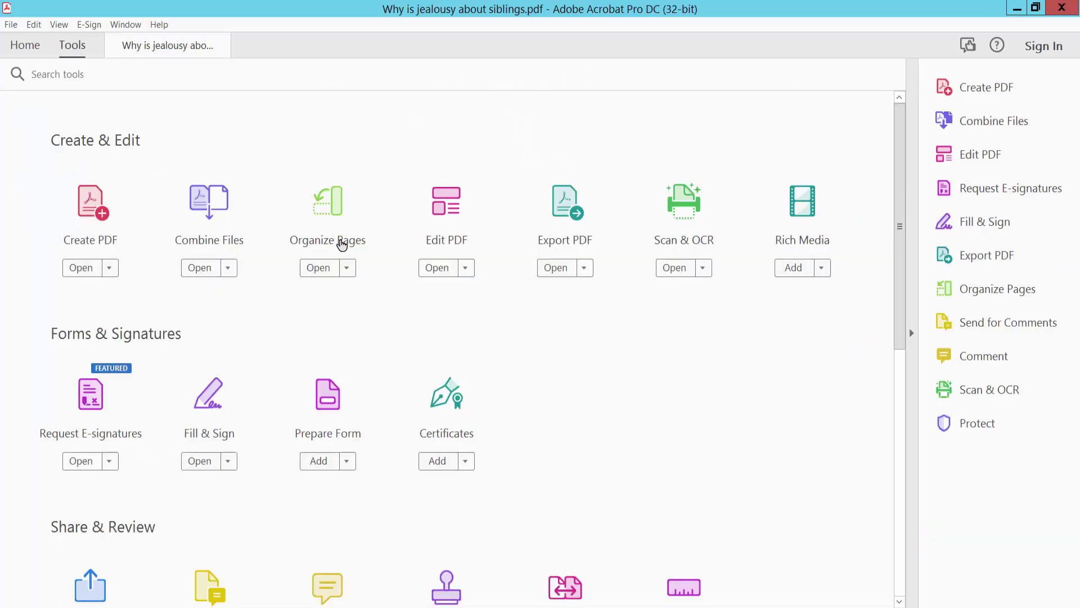
click(335, 220)
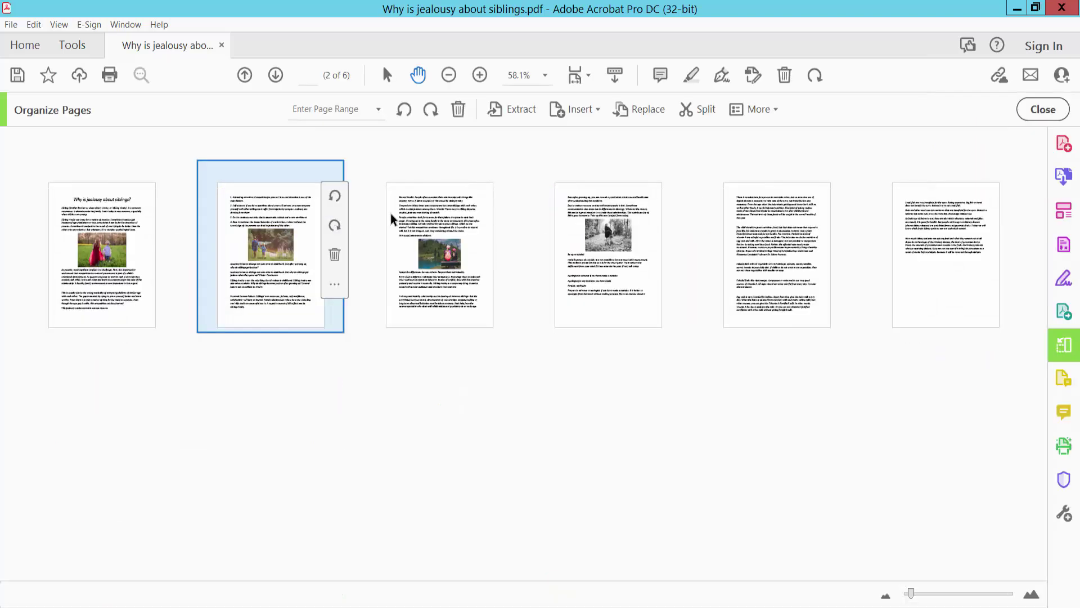
click(776, 108)
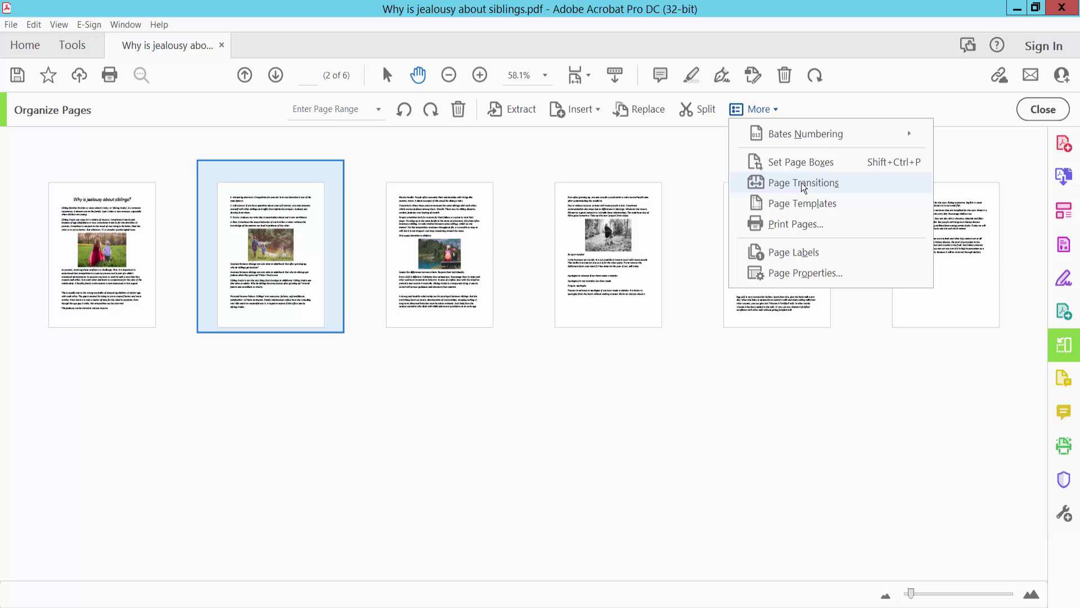
Set the page transition to Blinds, direction Horizontal, speed Slow
click(814, 187)
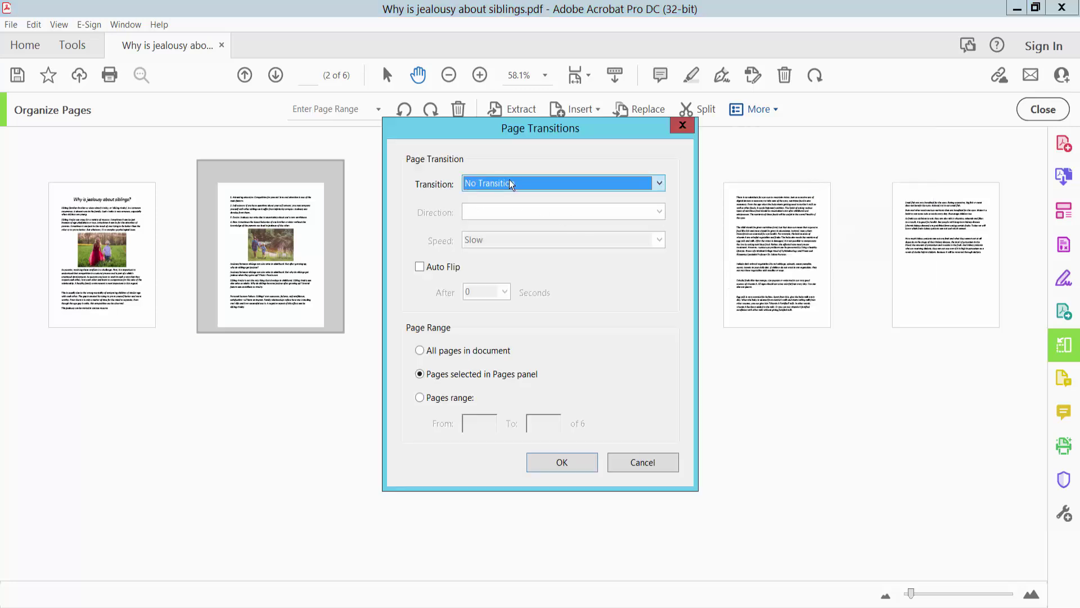
click(658, 183)
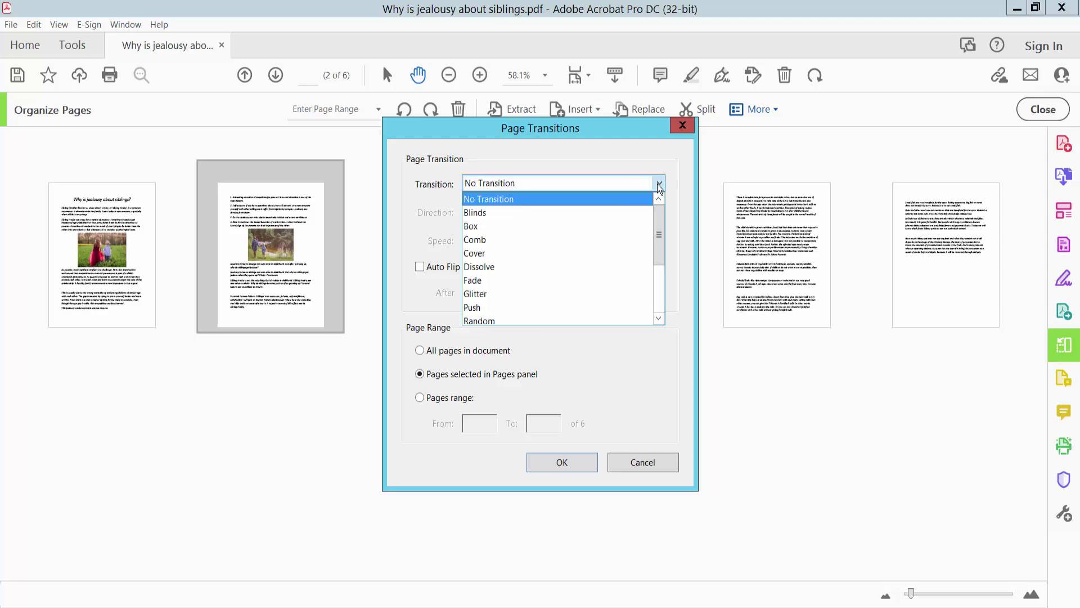
click(486, 213)
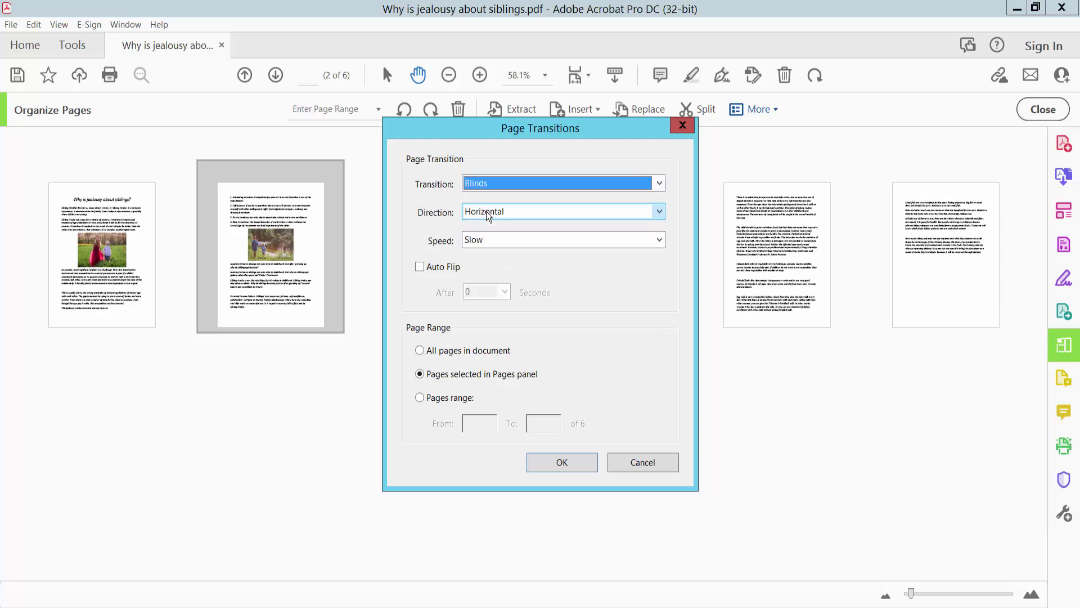
click(658, 211)
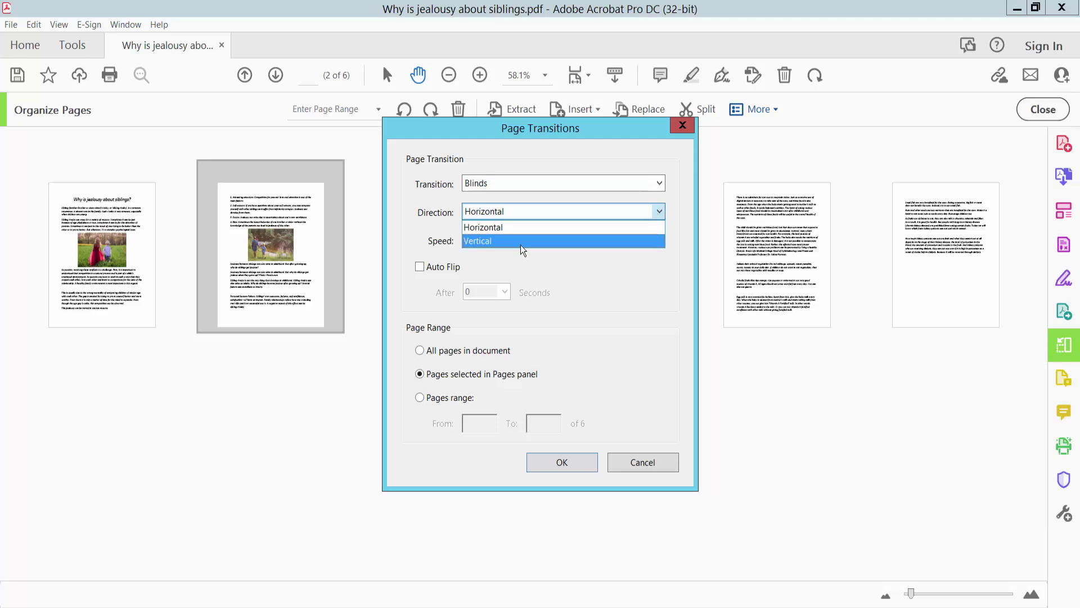
click(557, 224)
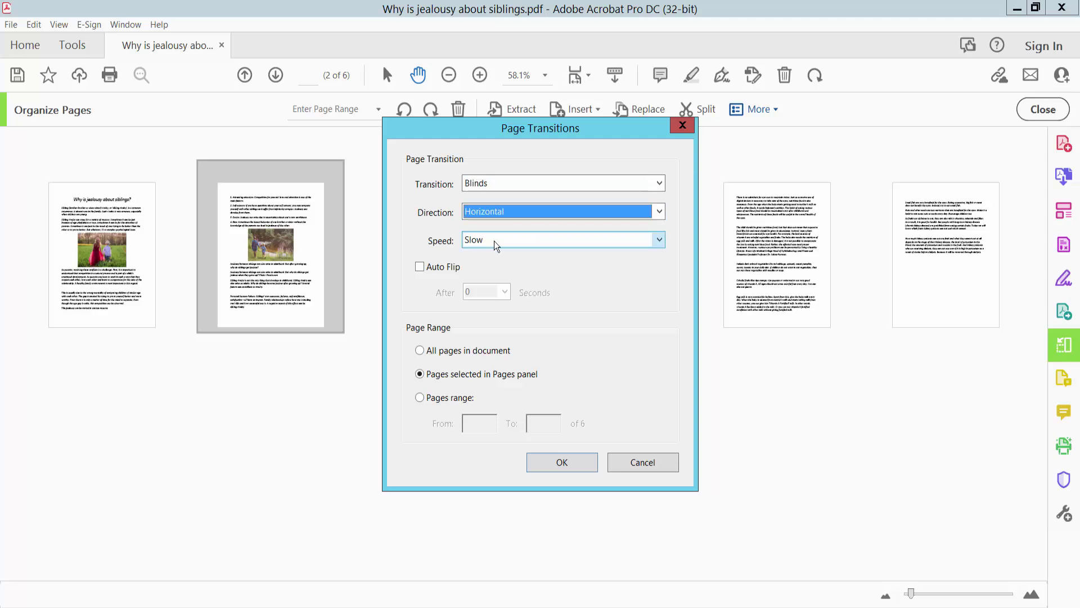
click(659, 242)
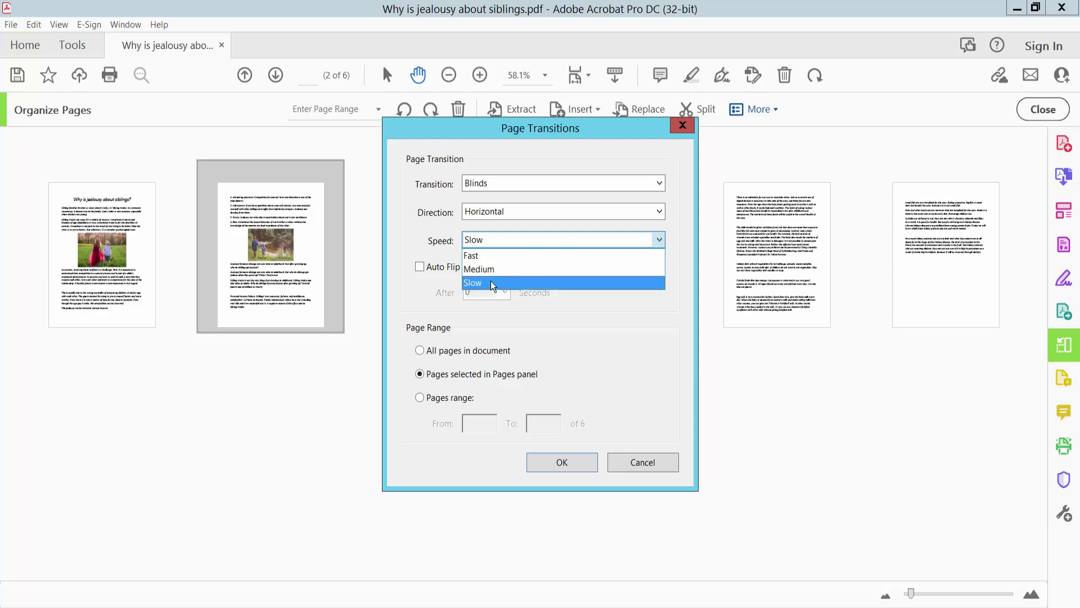
click(477, 280)
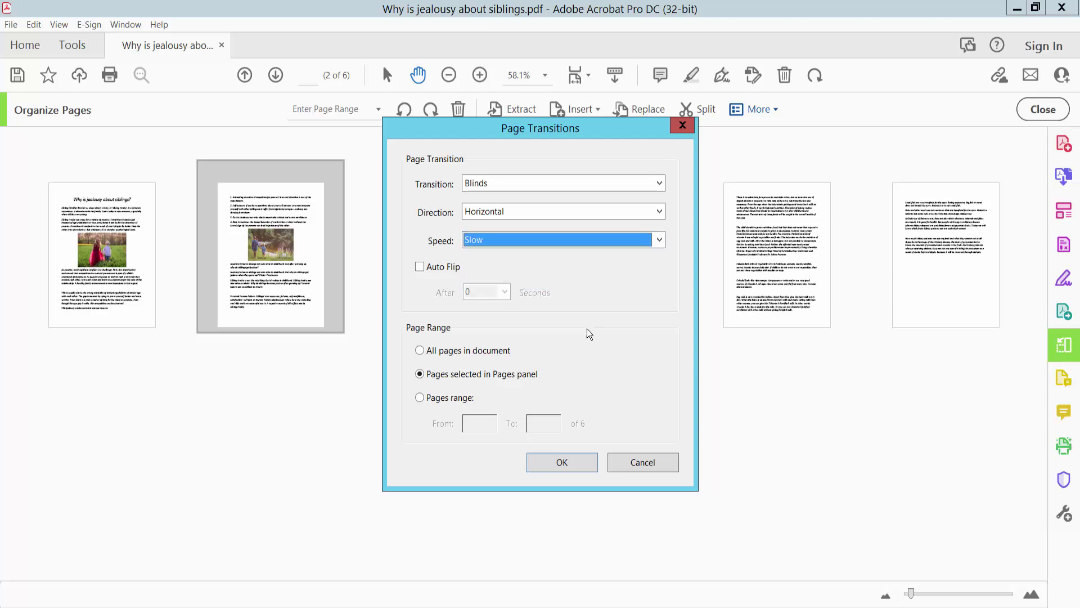
Apply the transition to all pages in the document and return to normal reading view
click(419, 351)
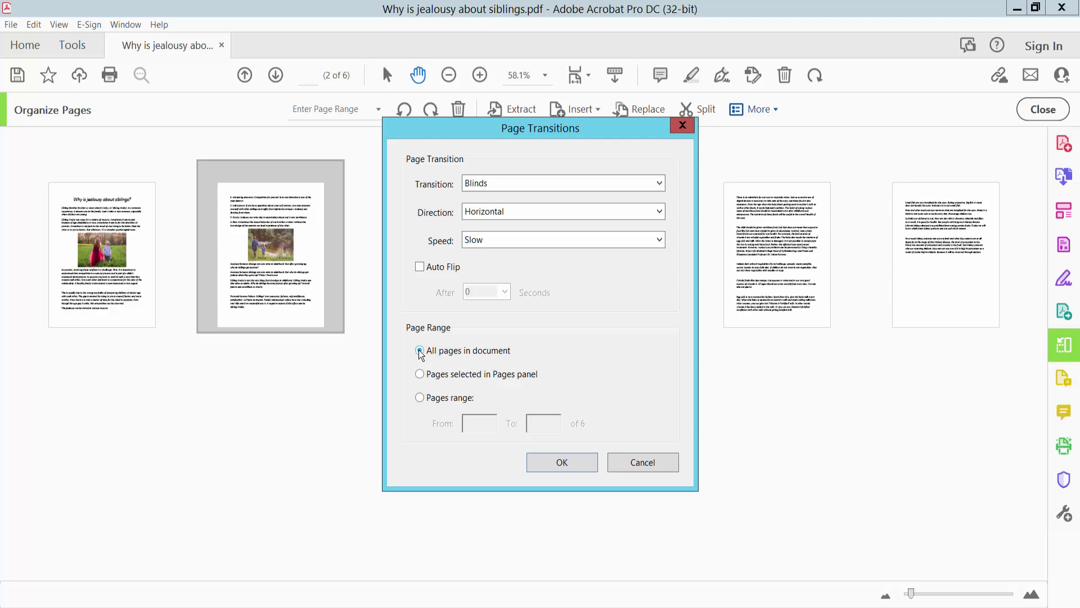
click(563, 460)
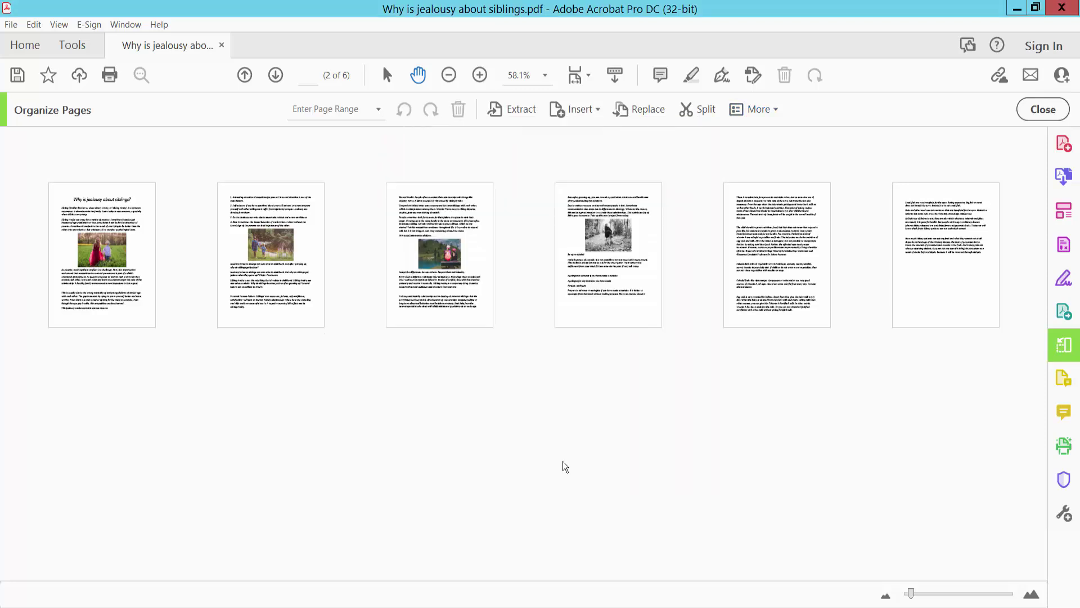
click(1037, 114)
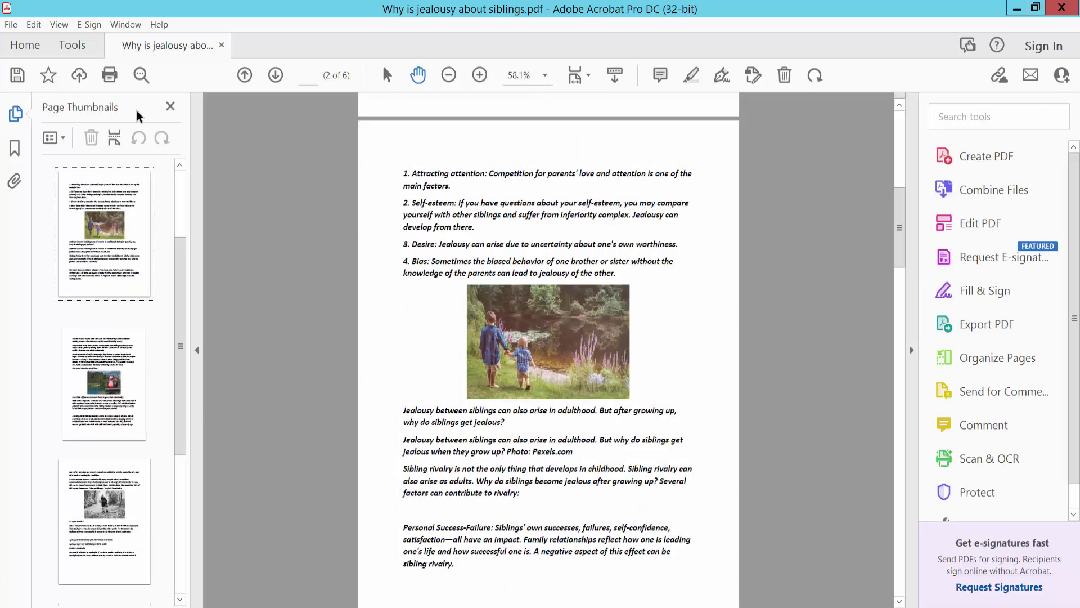
click(55, 25)
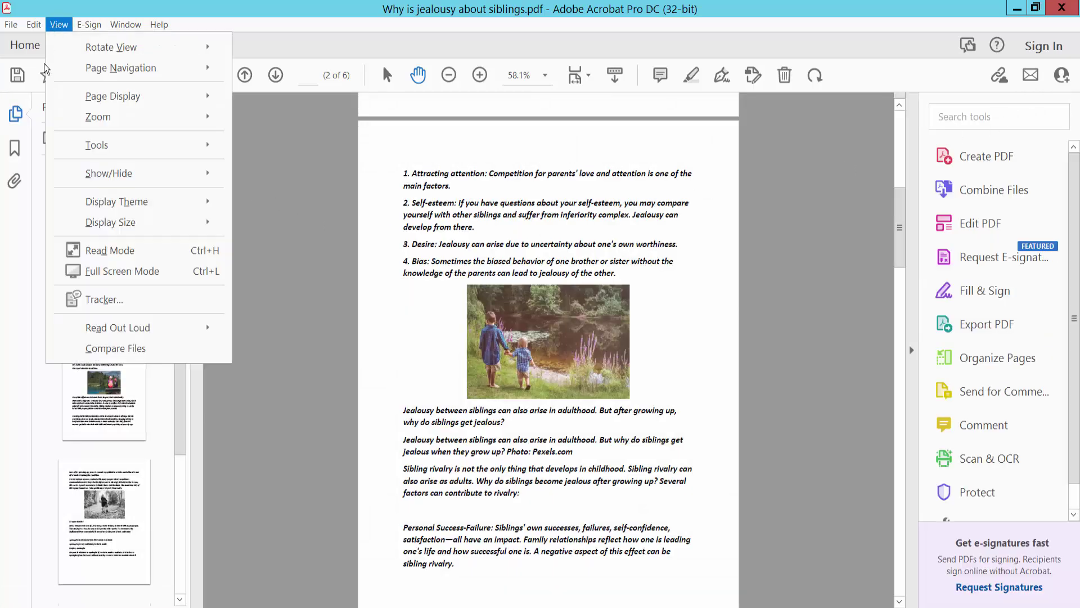
click(138, 270)
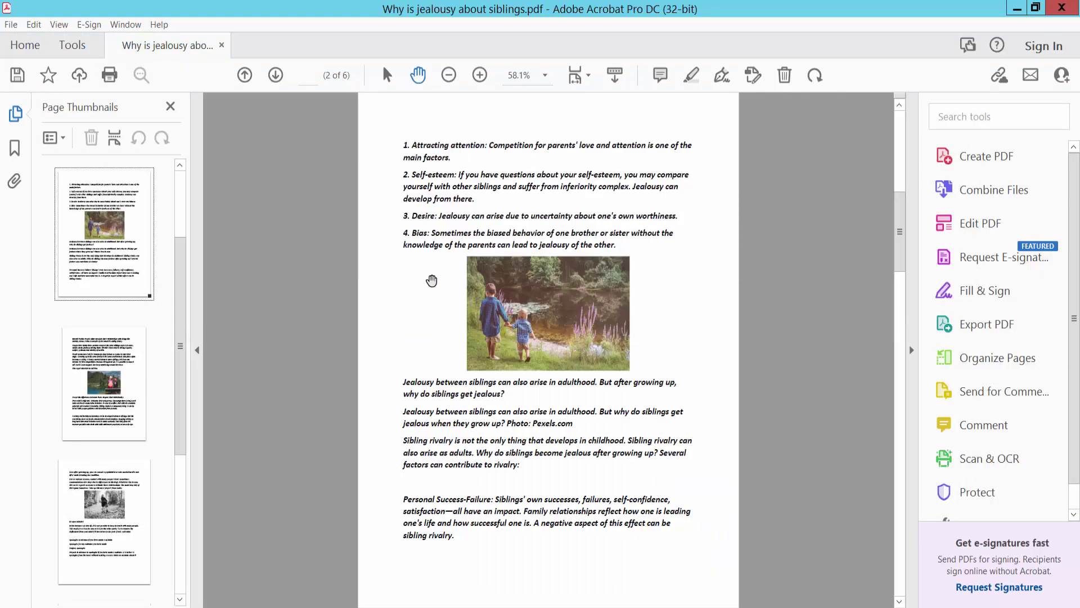
Bring up the File menu to save the PDF
click(11, 25)
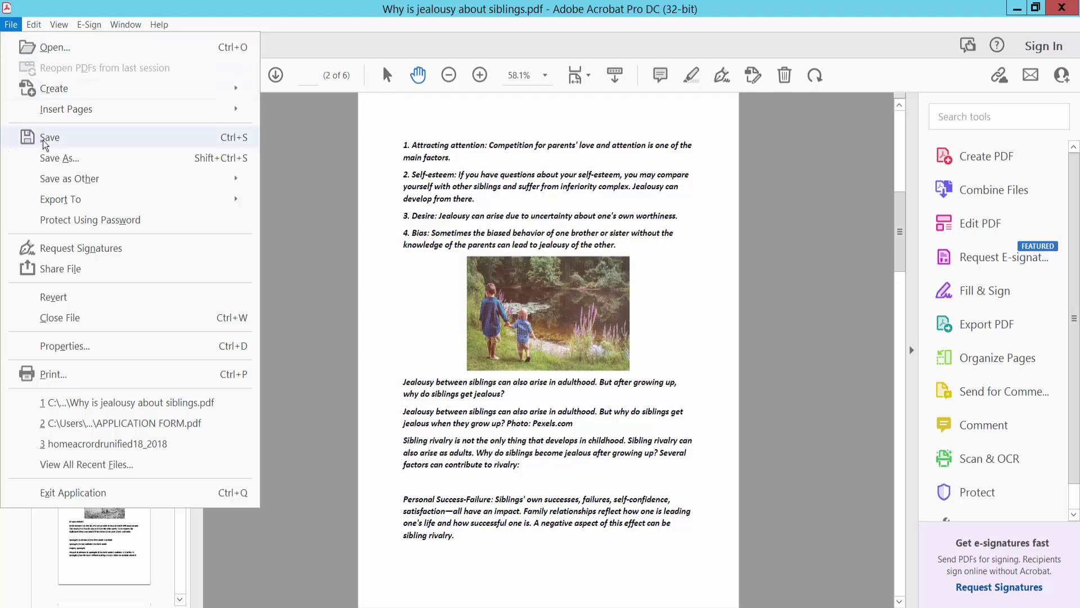